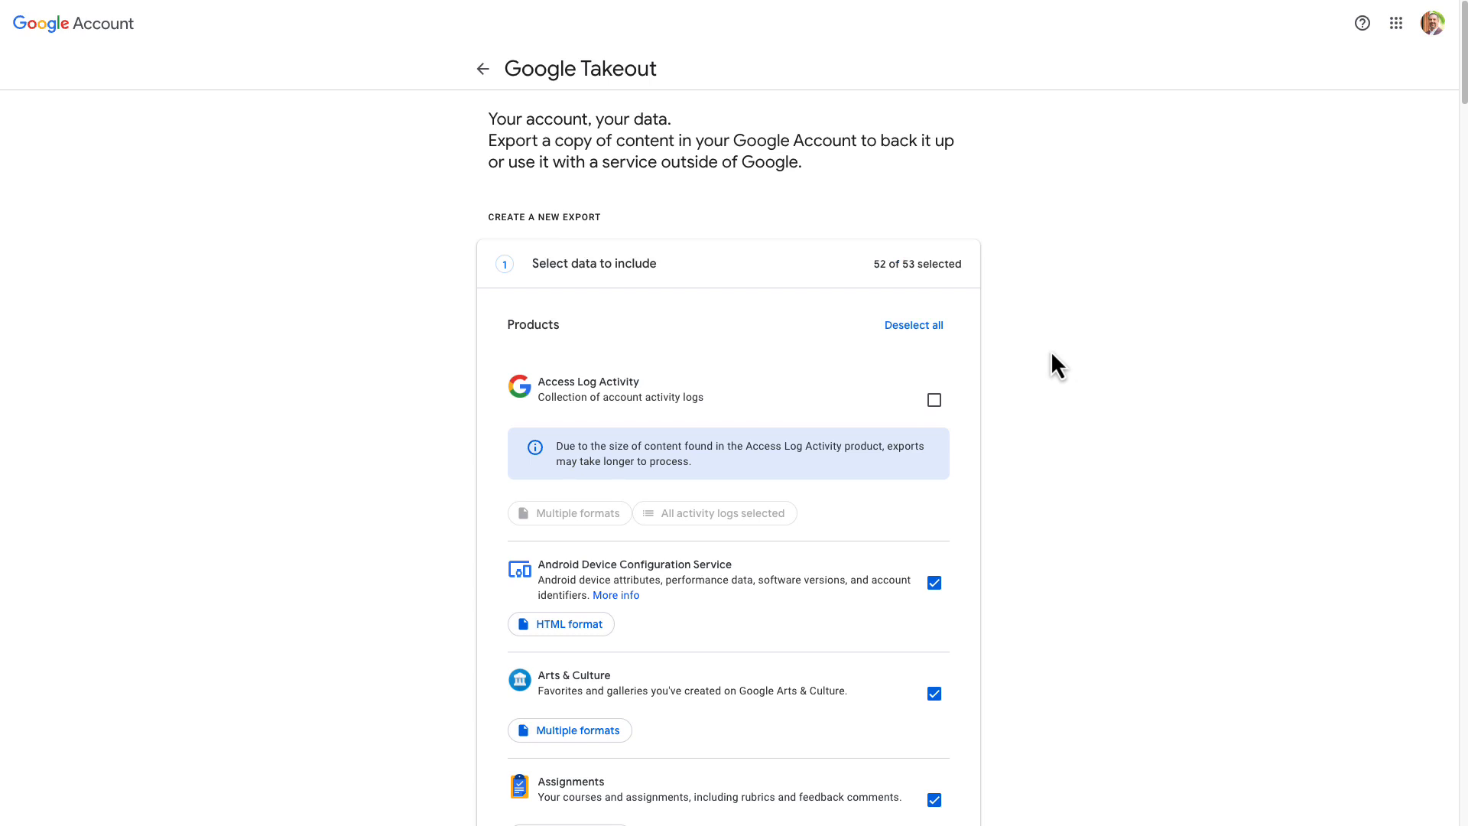
# - Deselect all products in the export and include only Drive
pyautogui.click(921, 326)
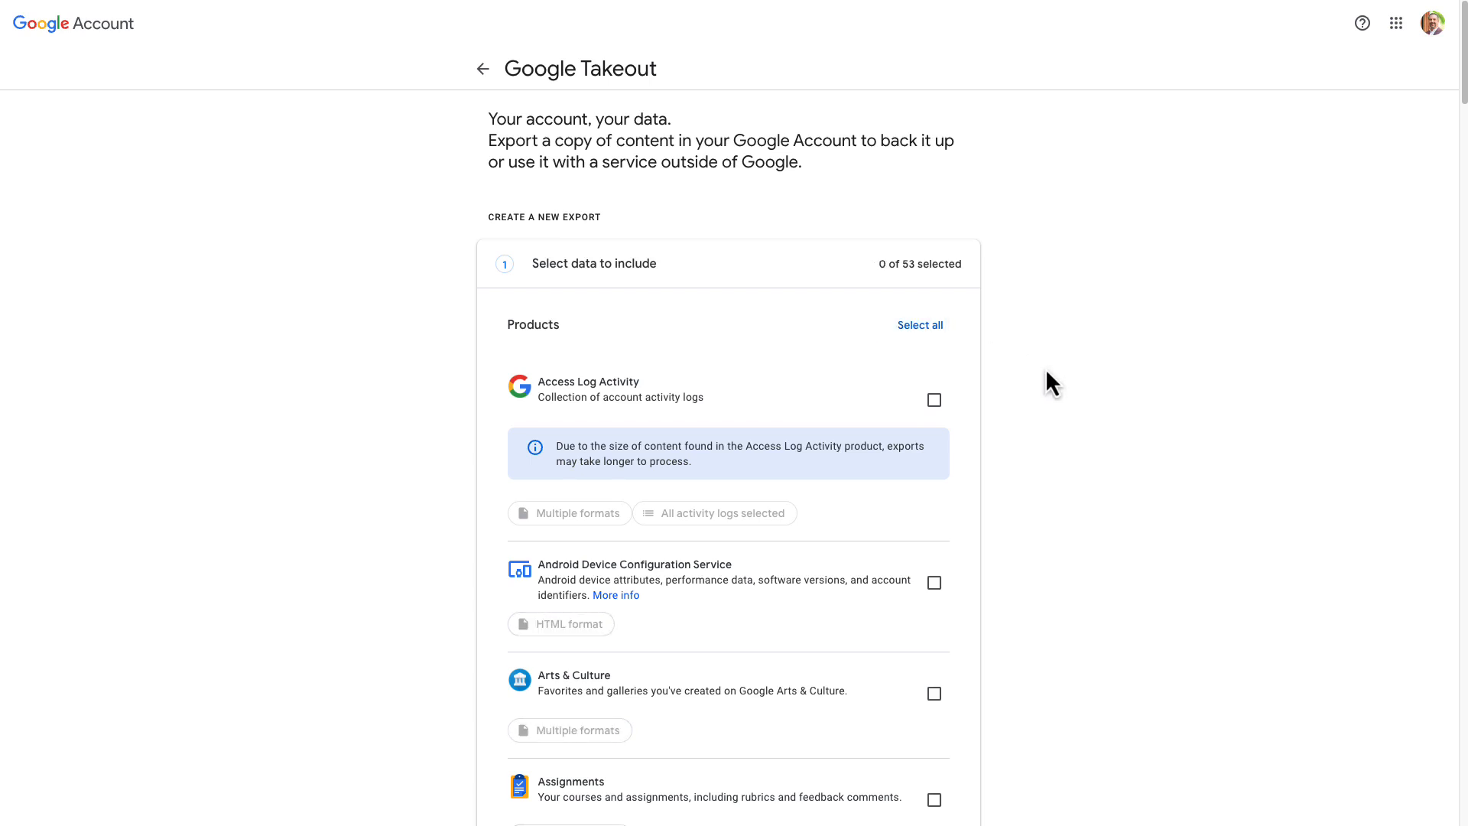
pyautogui.scroll(-9, 1011, 370)
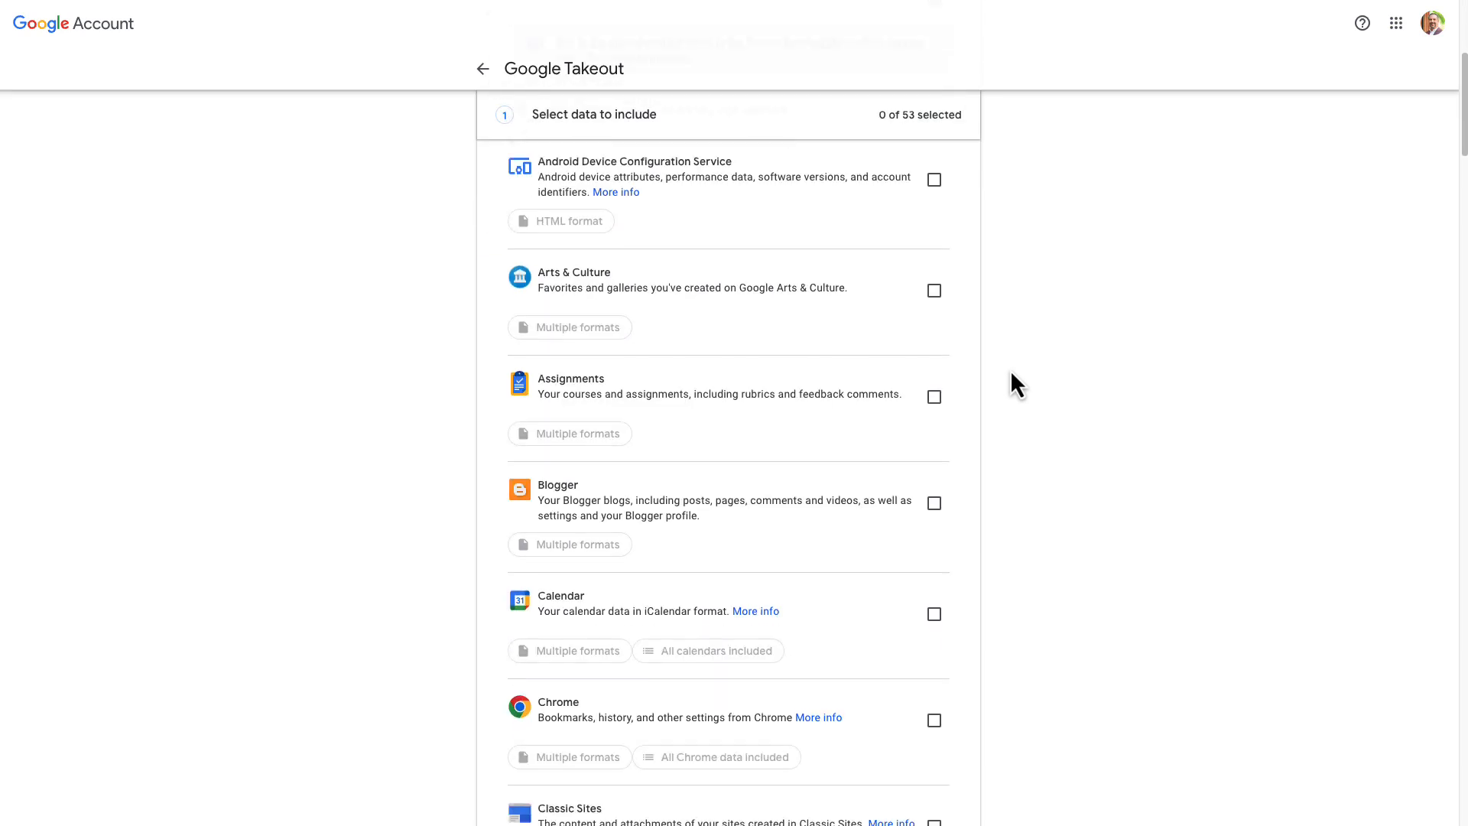
pyautogui.scroll(-8, 1003, 370)
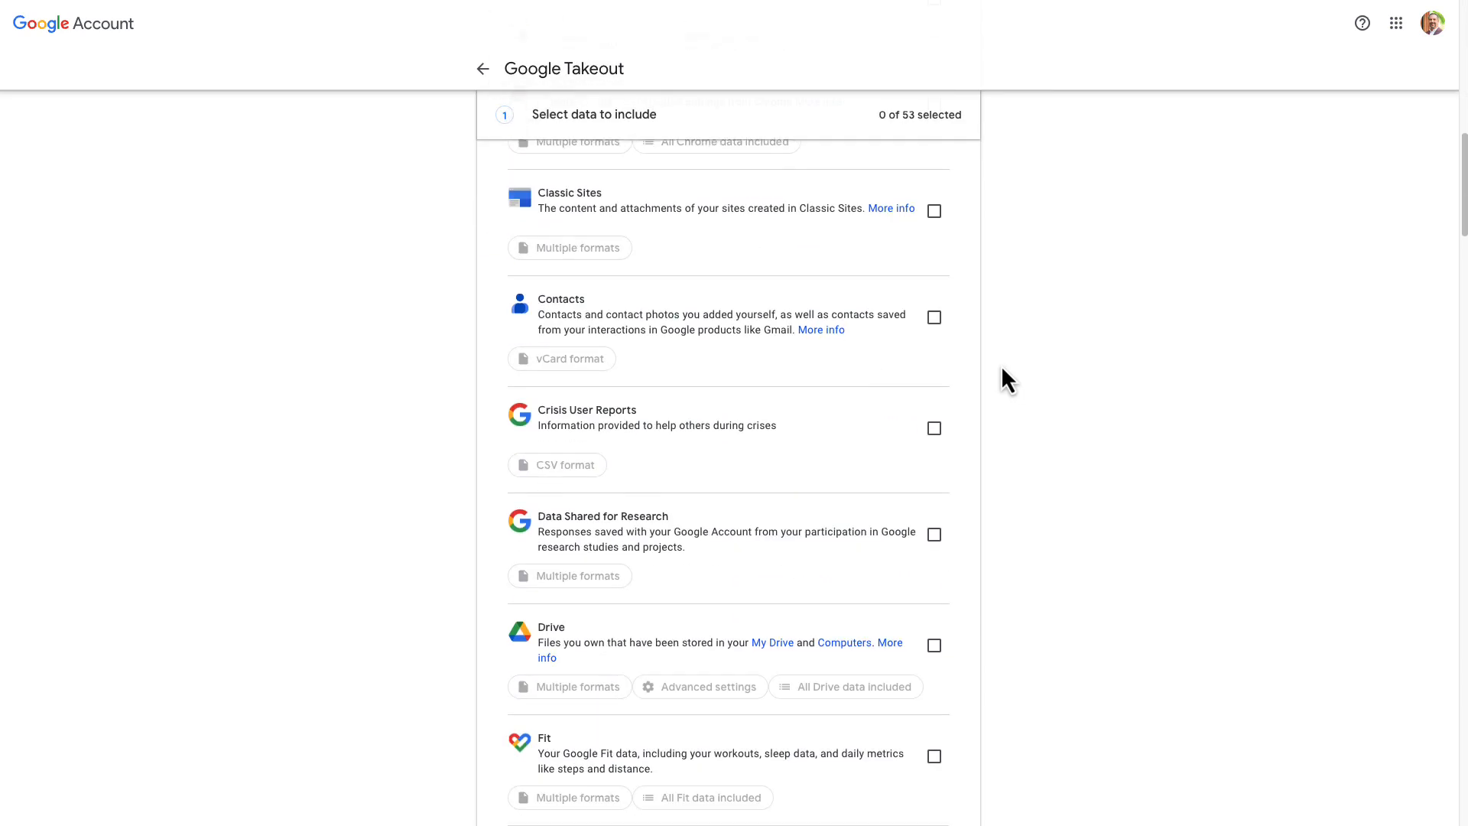
pyautogui.scroll(-1, 1004, 380)
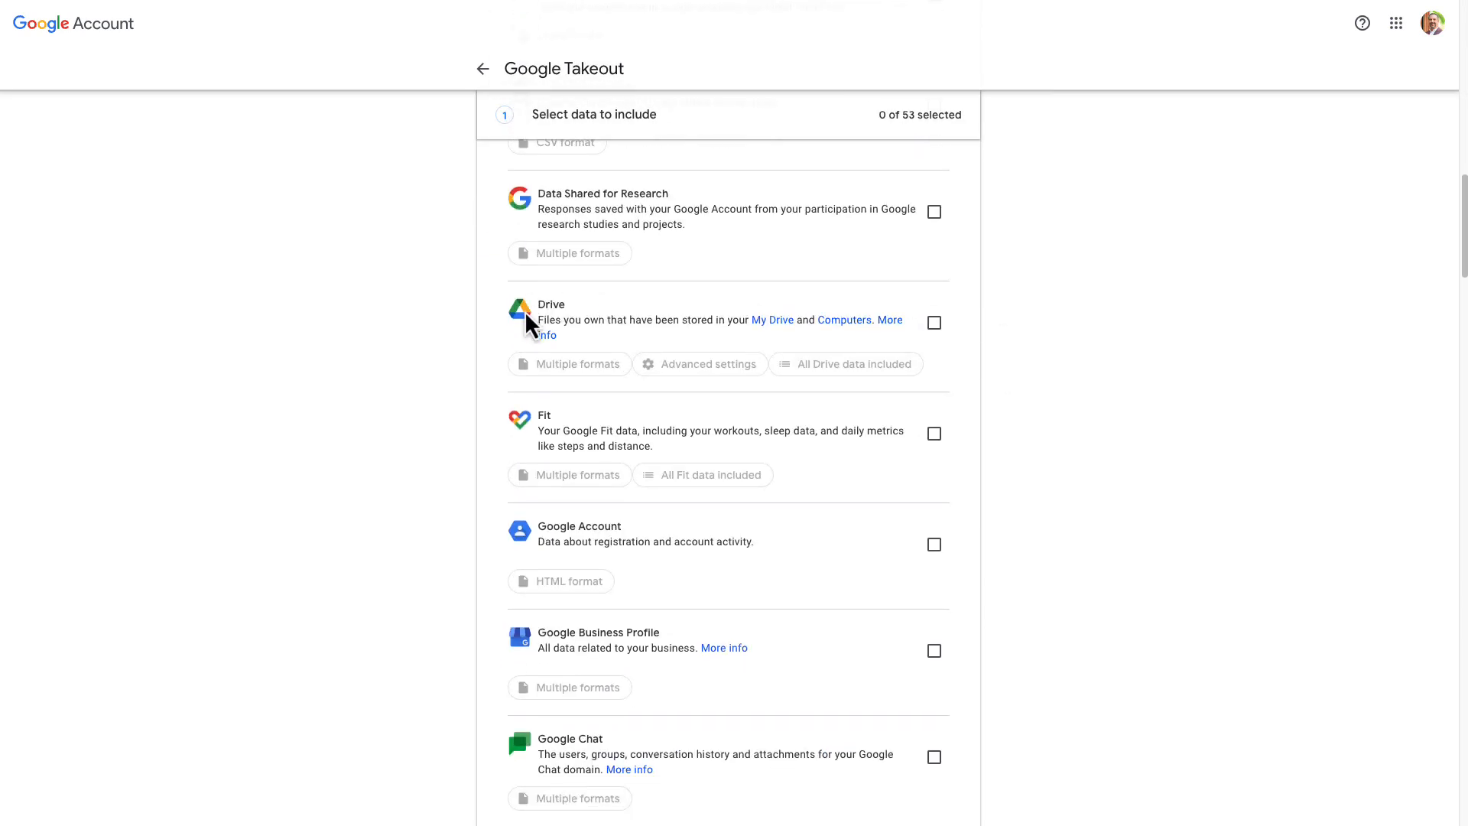
pyautogui.click(941, 333)
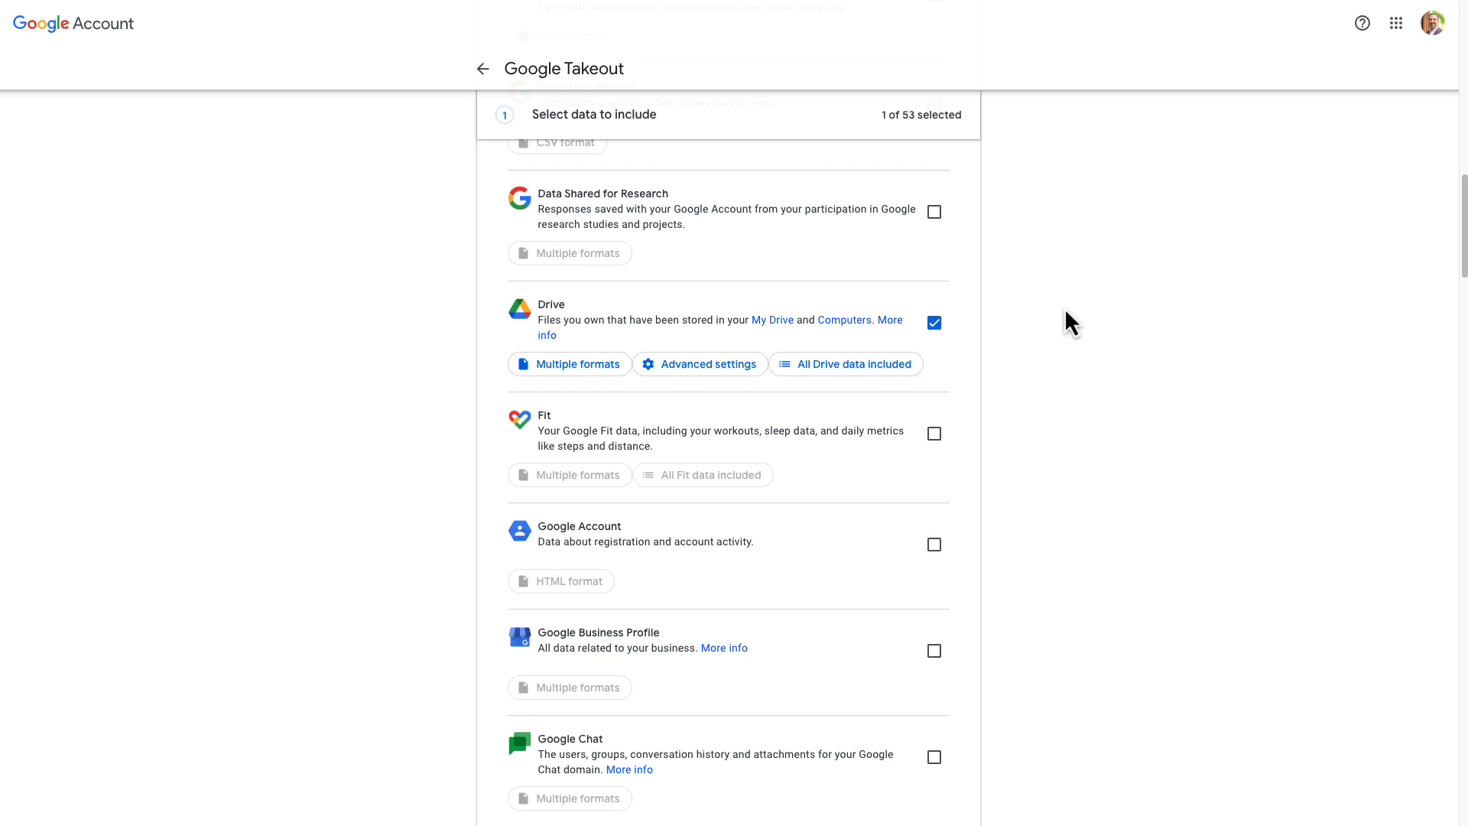
# - Turn off including all Drive files and folders, and deselect every folder in the Drive content options
pyautogui.click(848, 372)
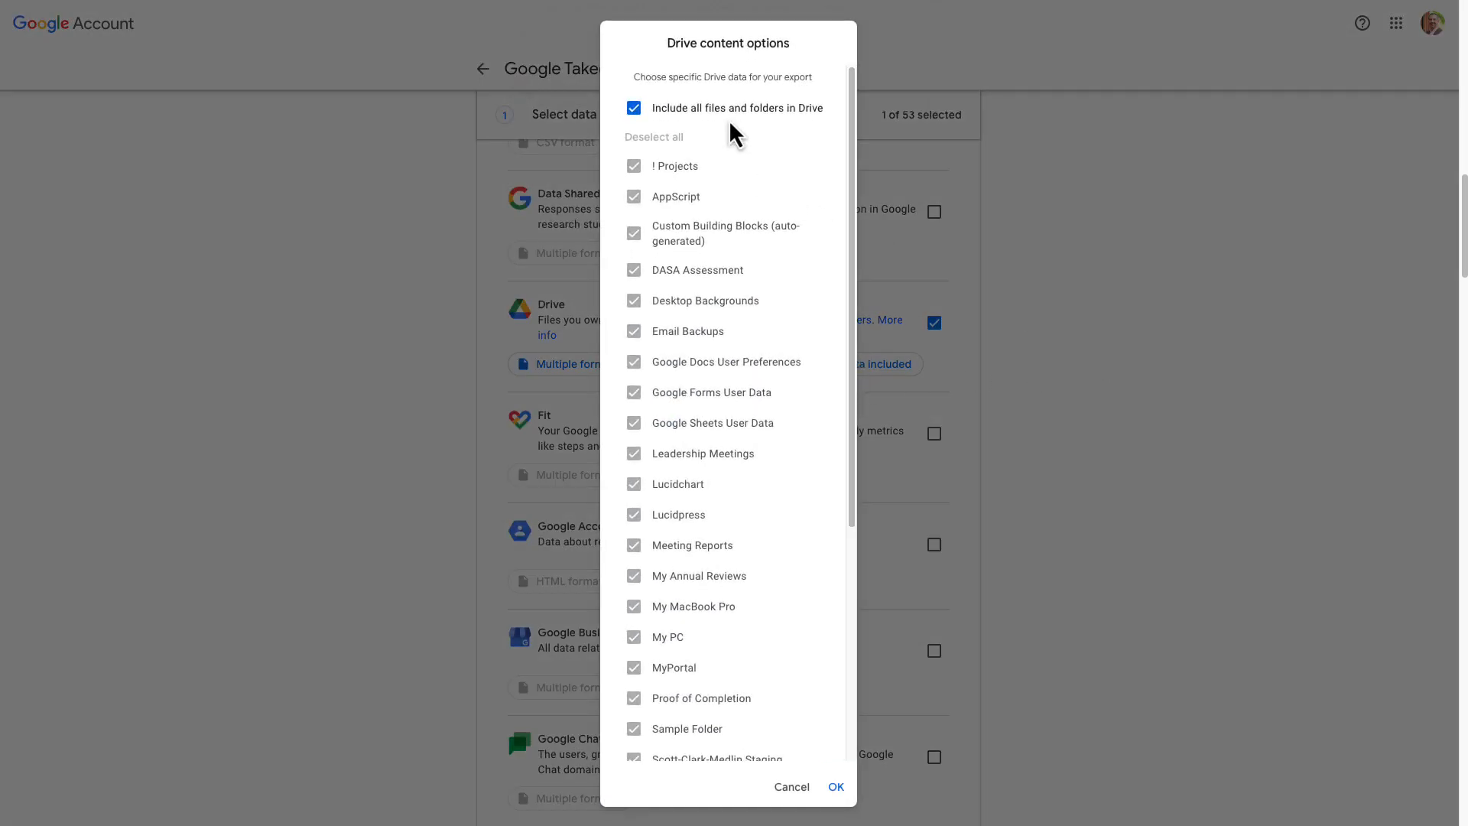
pyautogui.scroll(-5, 715, 360)
pyautogui.scroll(10, 711, 382)
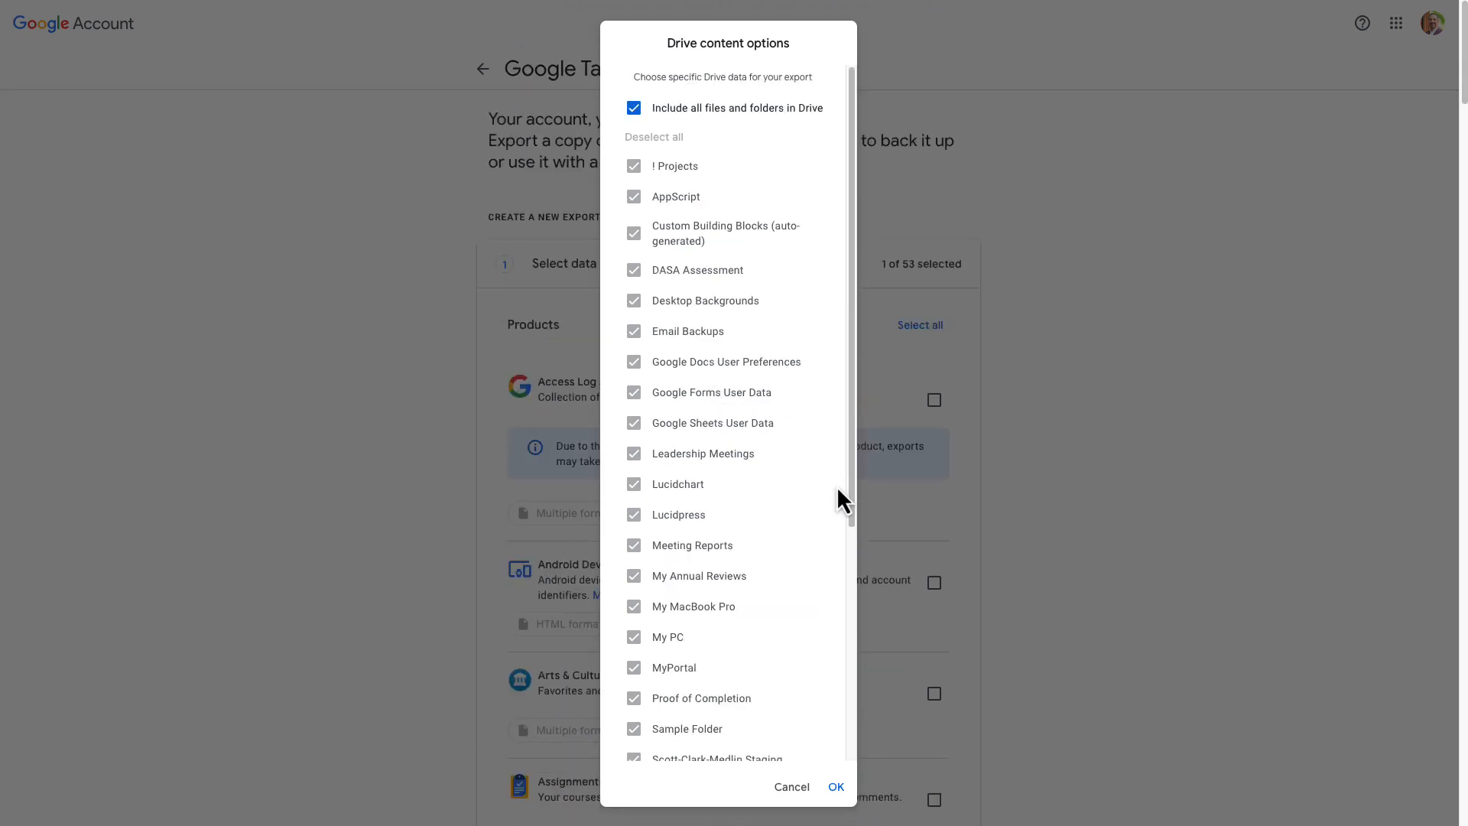
pyautogui.scroll(-5, 658, 138)
pyautogui.scroll(5, 659, 146)
pyautogui.click(635, 109)
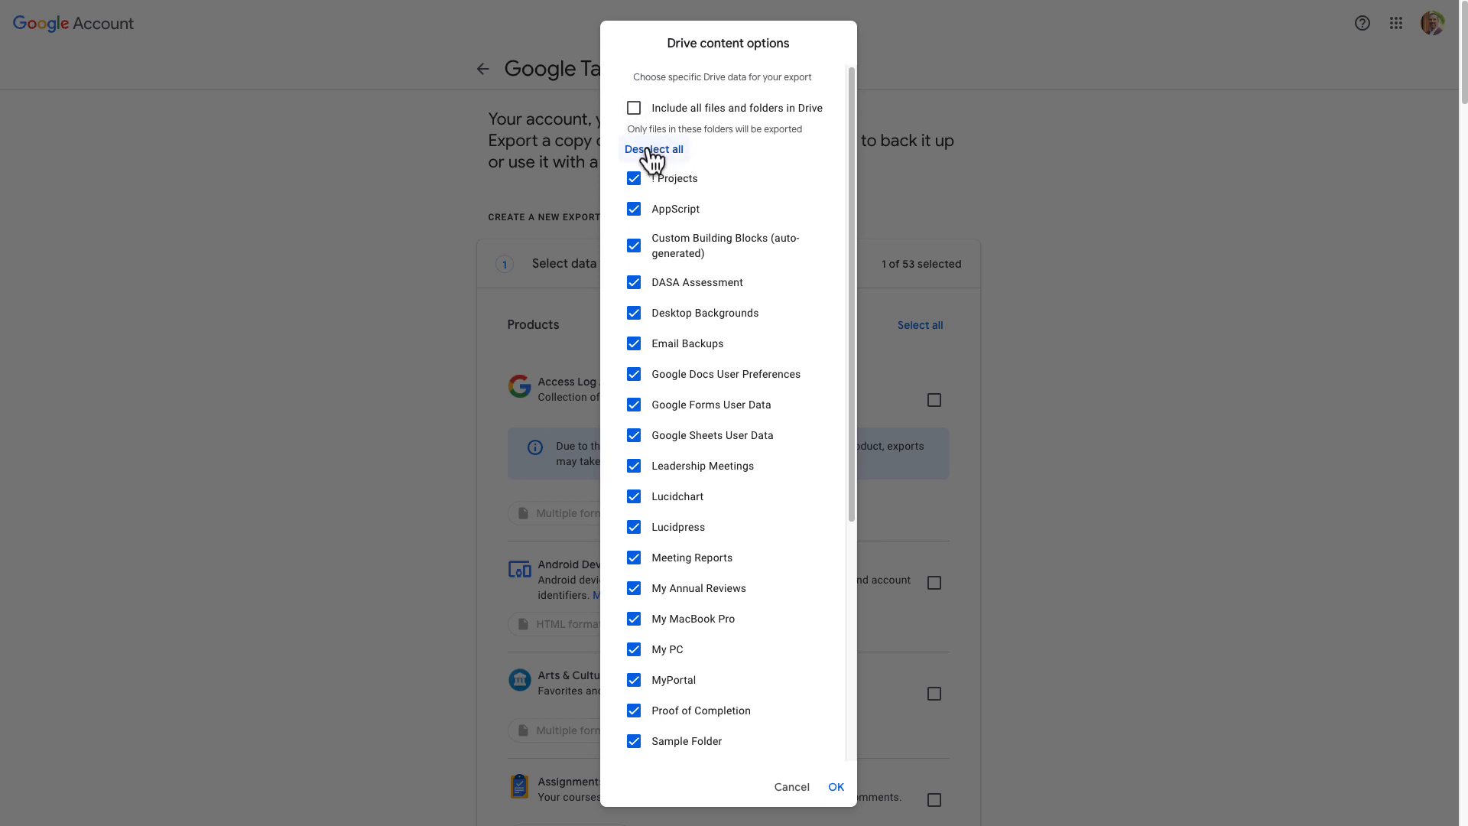
pyautogui.click(657, 153)
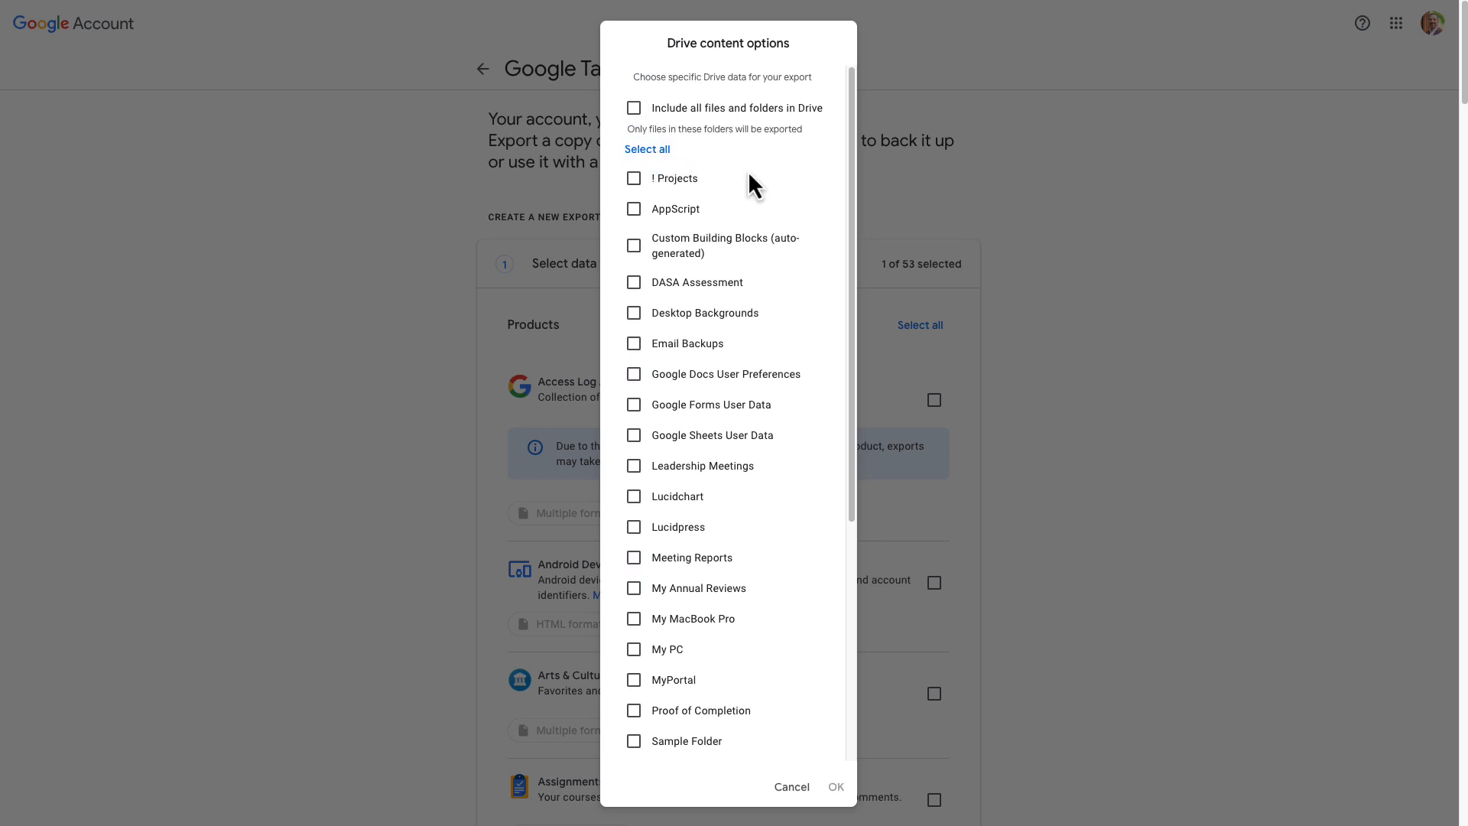
# - Limit the Drive export to three folders, including Google Forms User Data and Google Sheets User Data
pyautogui.scroll(-10, 723, 183)
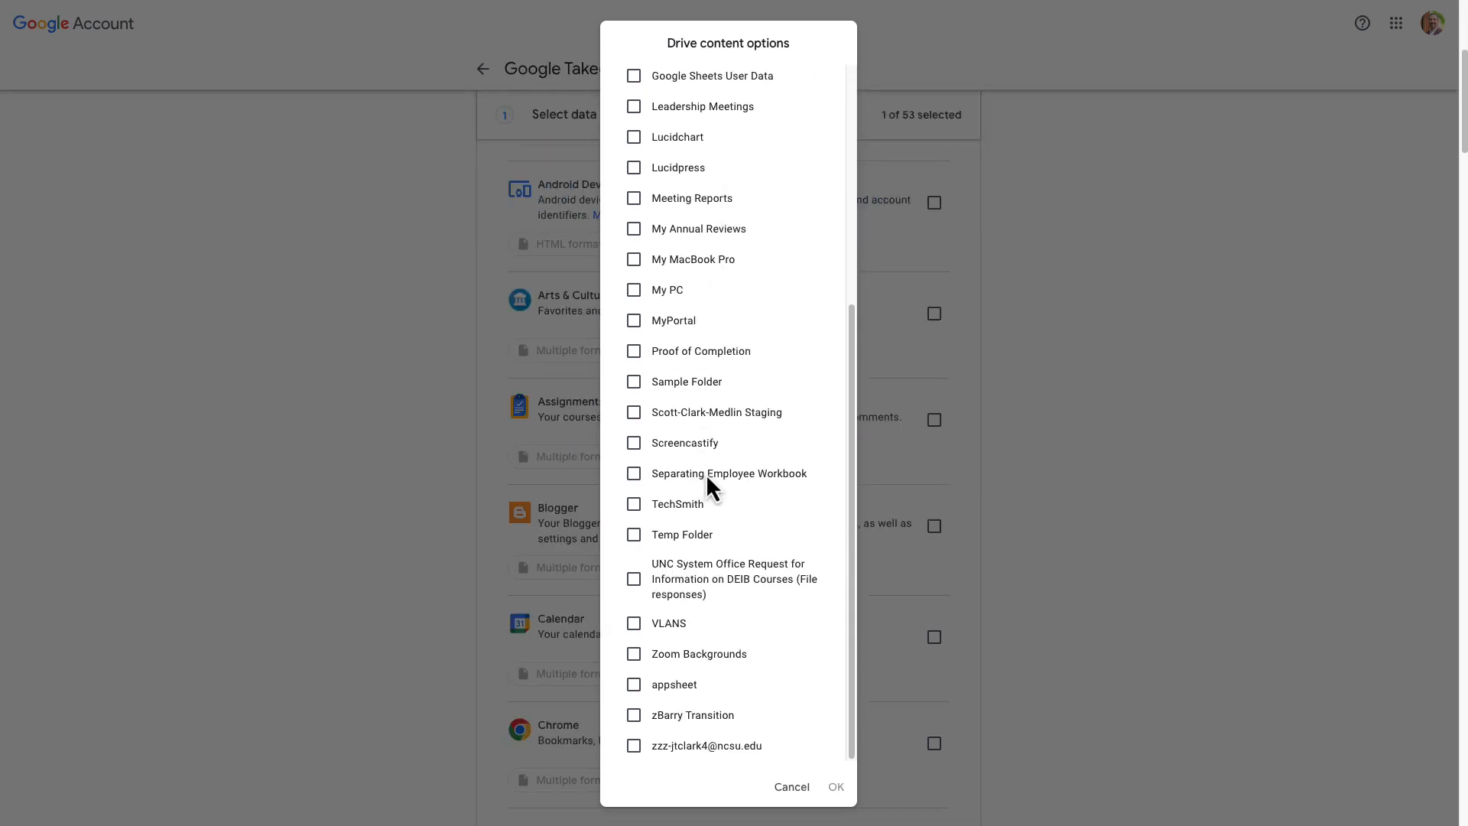
pyautogui.scroll(3, 705, 474)
pyautogui.scroll(5, 705, 469)
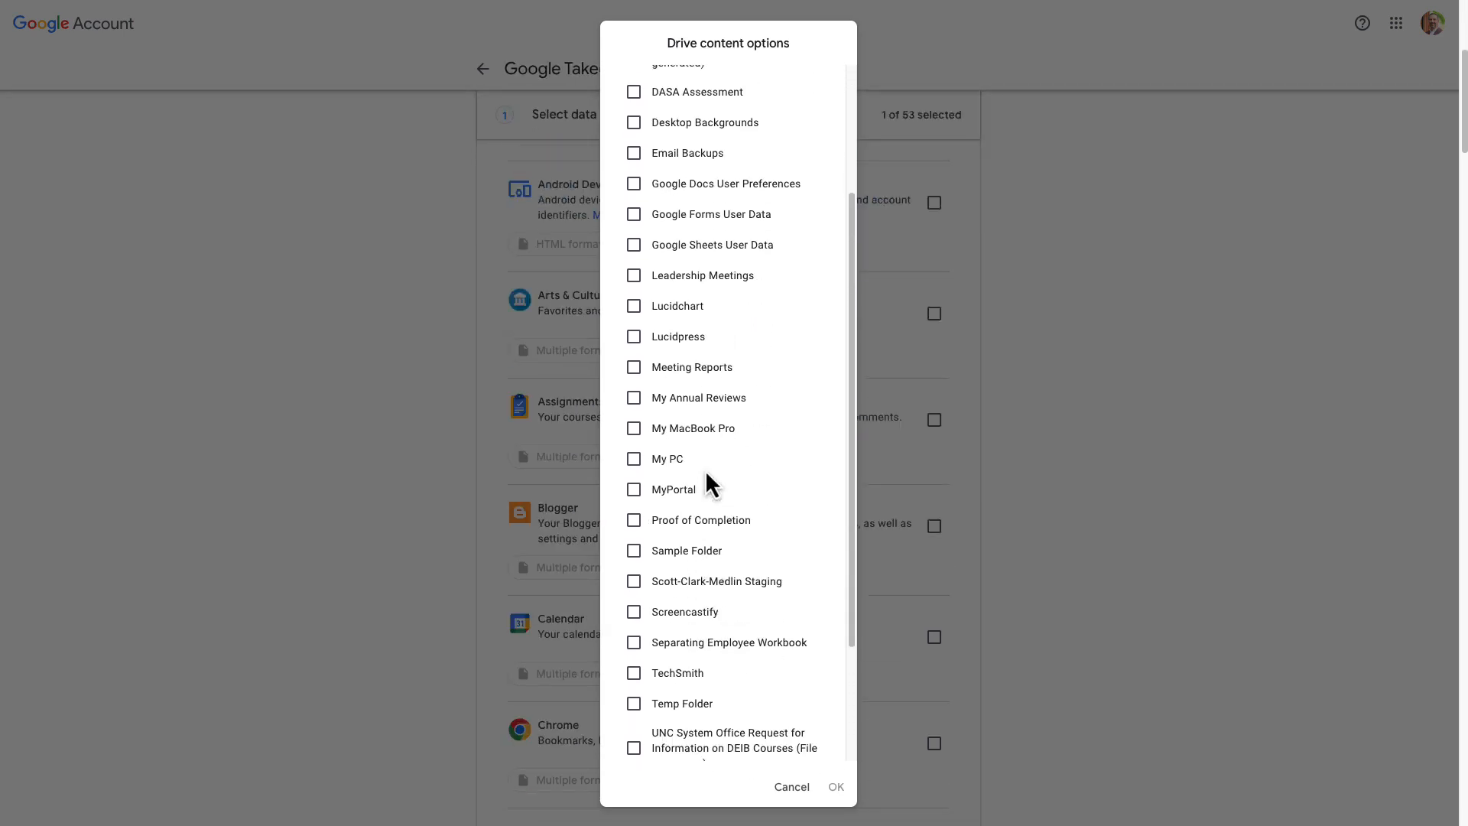
pyautogui.scroll(1, 705, 469)
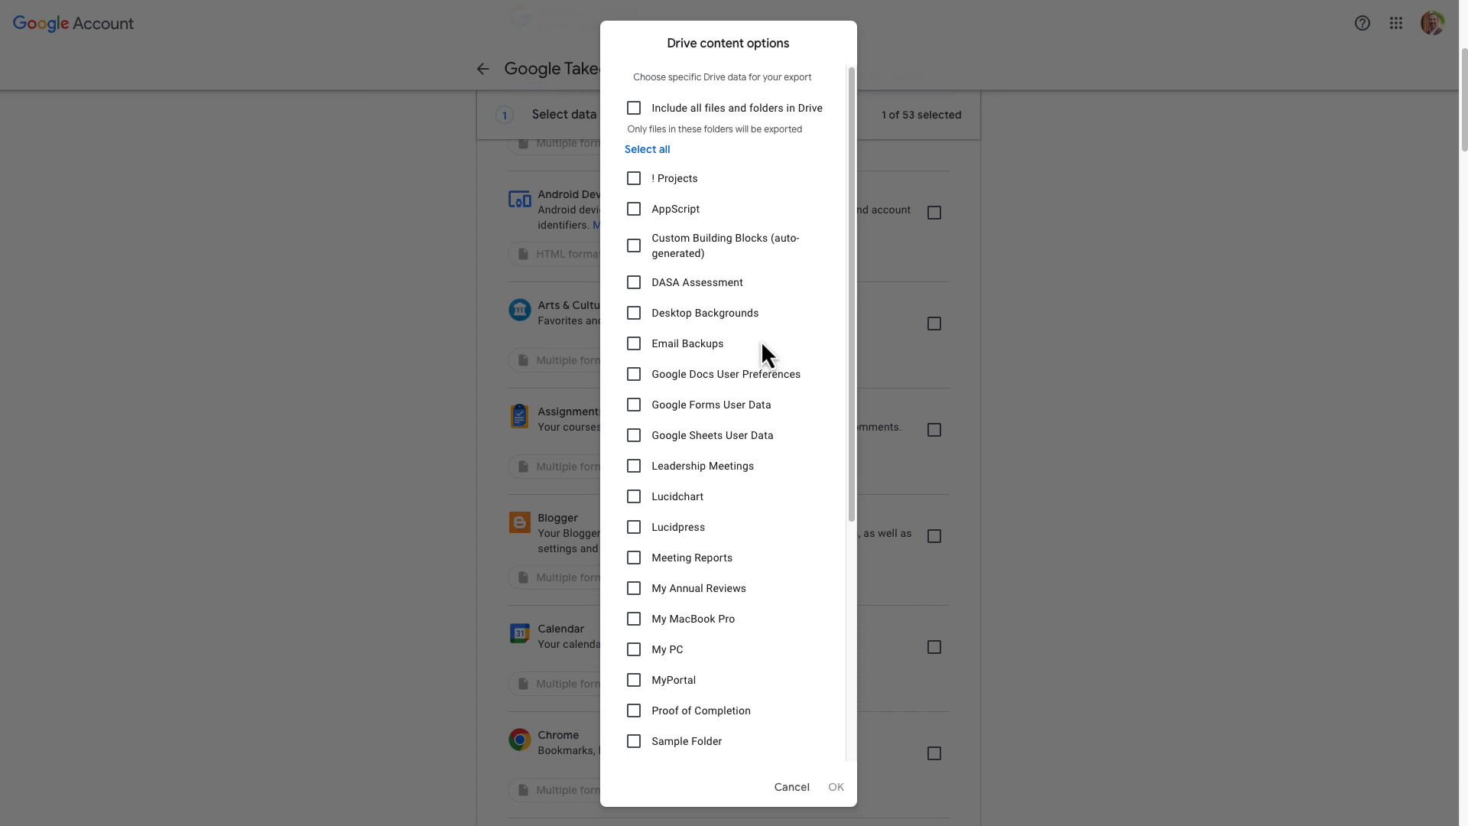
pyautogui.click(634, 411)
pyautogui.click(633, 405)
pyautogui.click(636, 437)
pyautogui.click(837, 787)
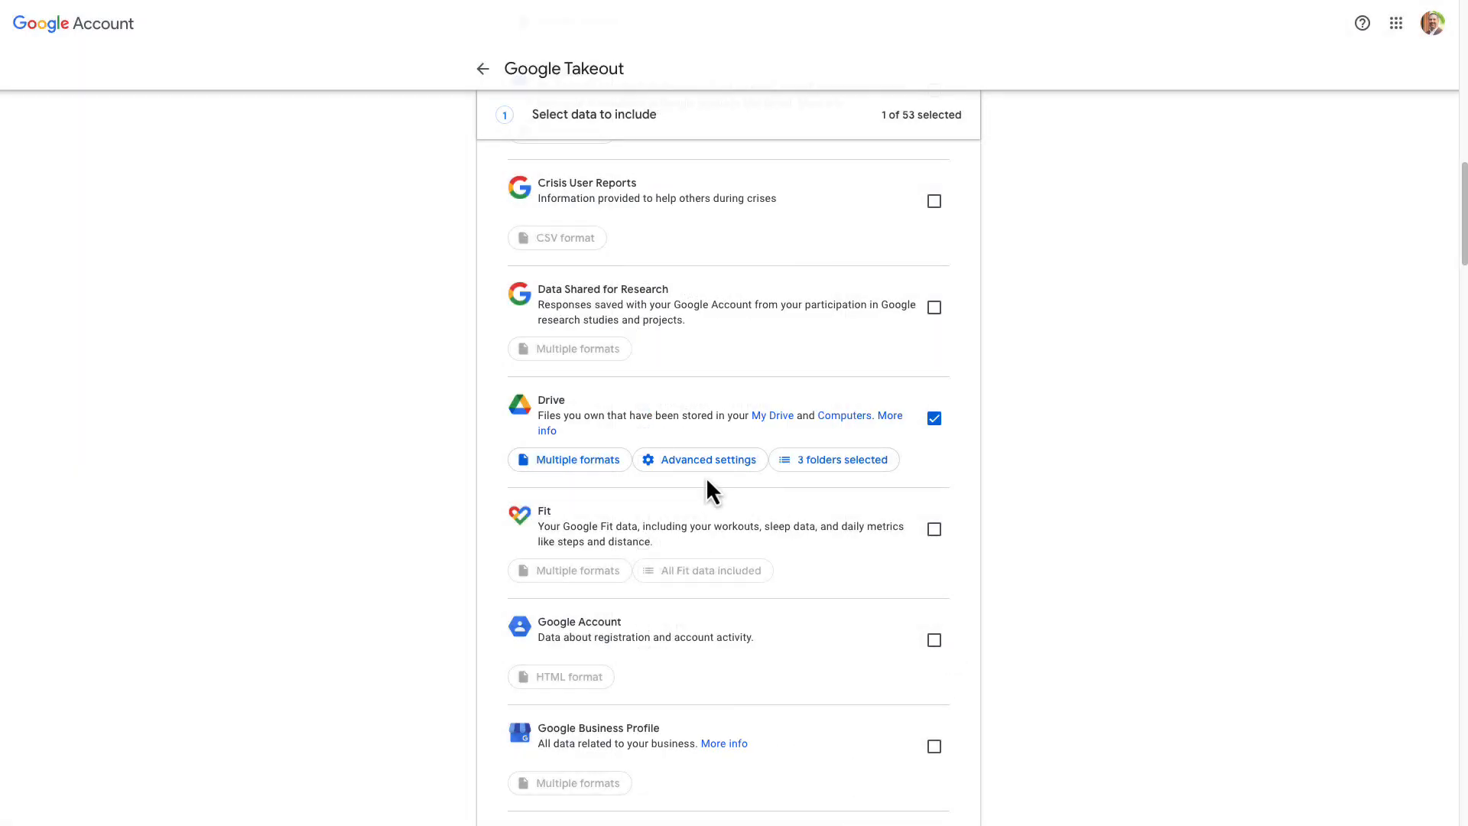
# - Examine the Drive export format choices for documents, drawings and spreadsheets, and the advanced settings for additional files
pyautogui.click(564, 460)
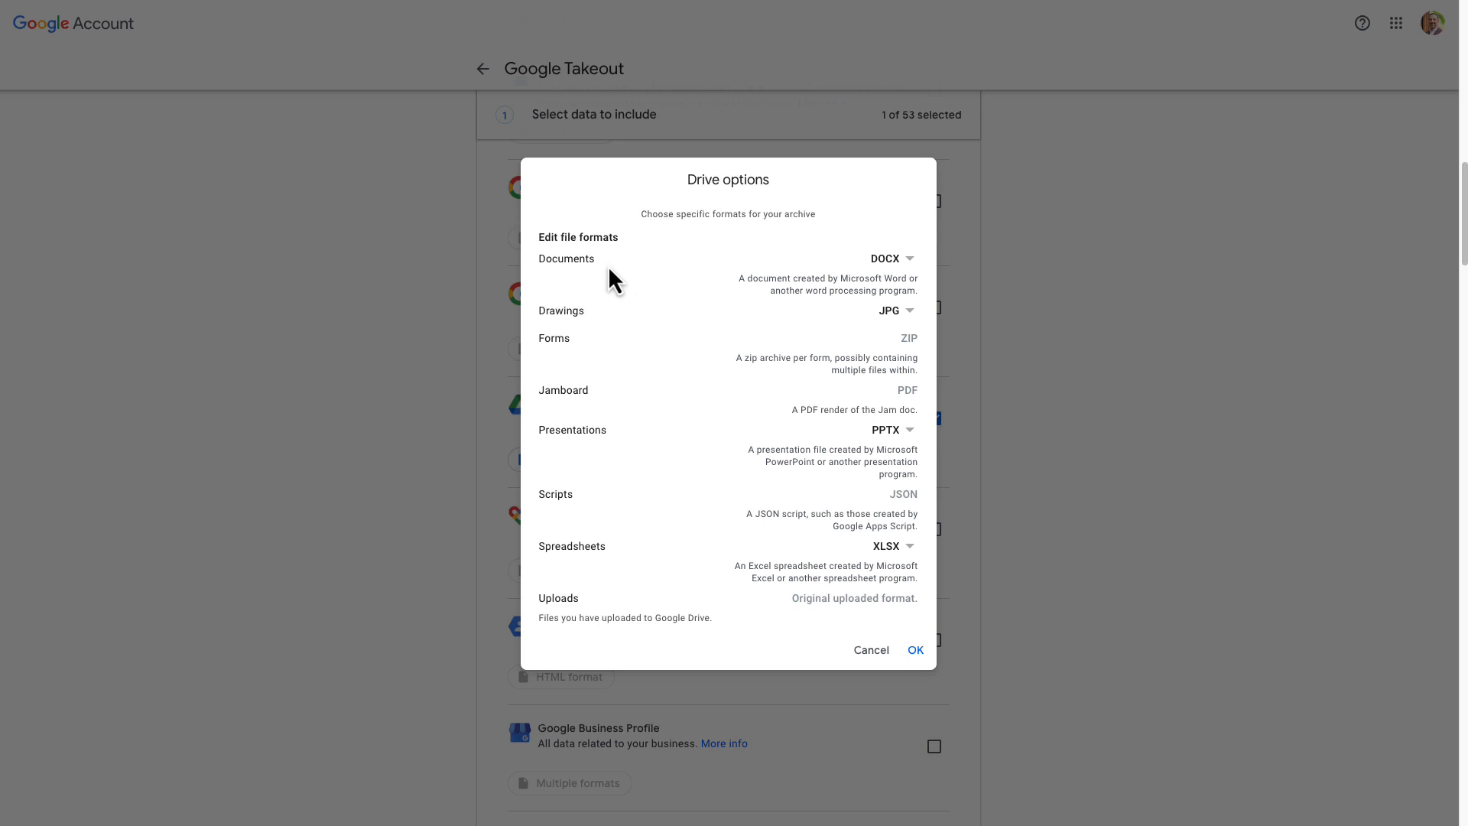
pyautogui.click(899, 273)
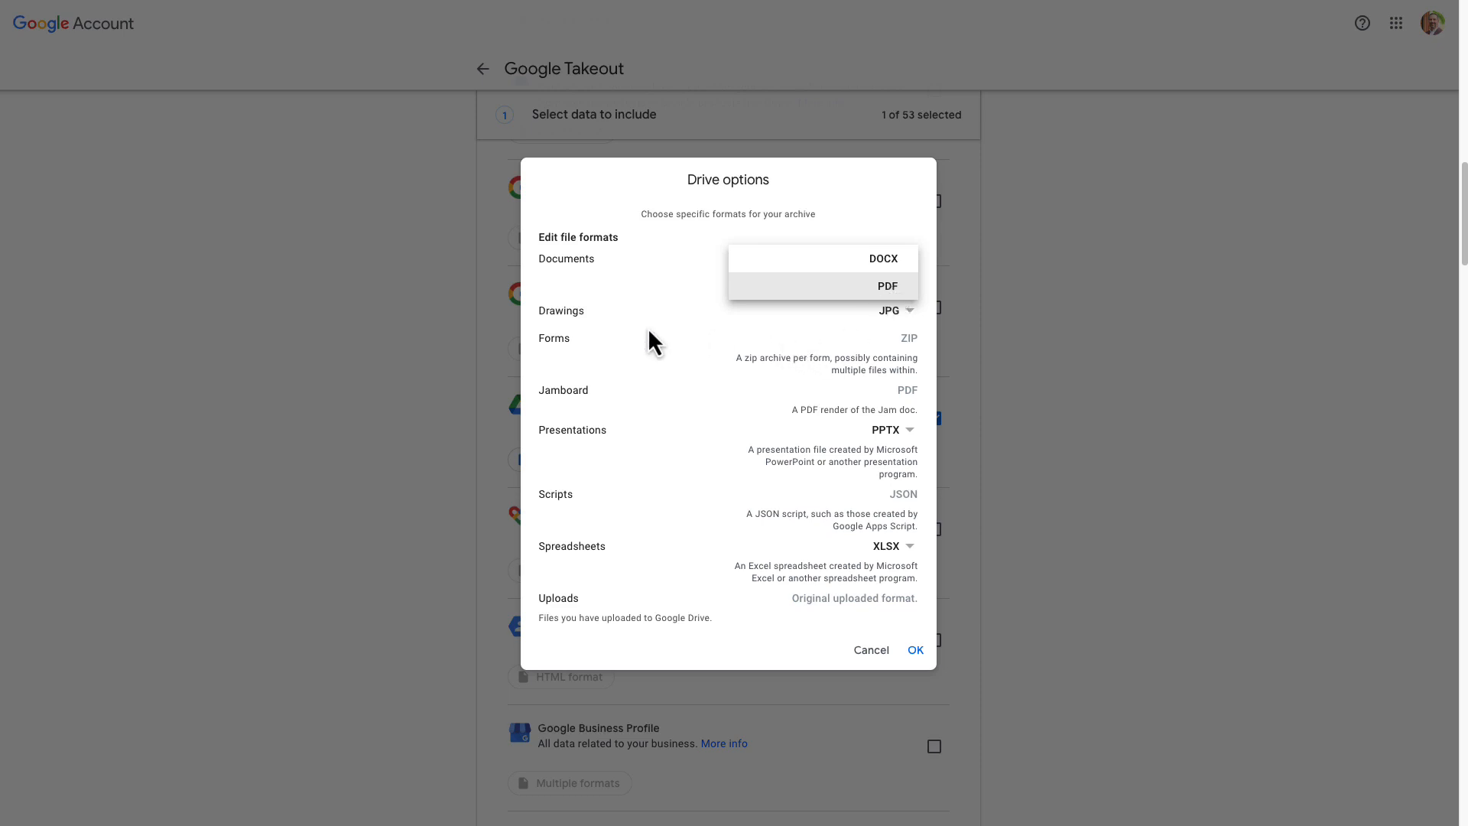
pyautogui.click(586, 322)
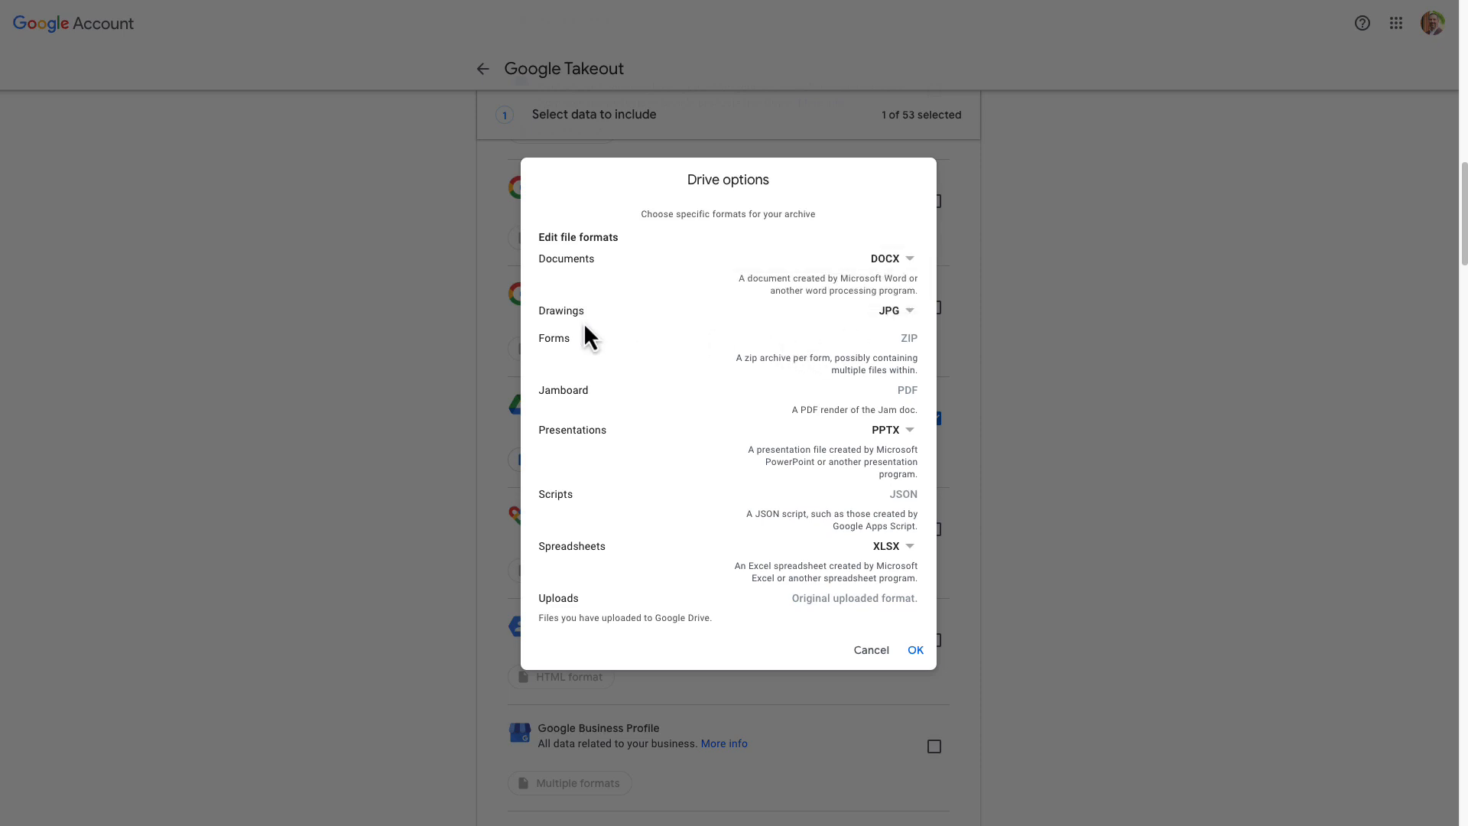
pyautogui.click(893, 314)
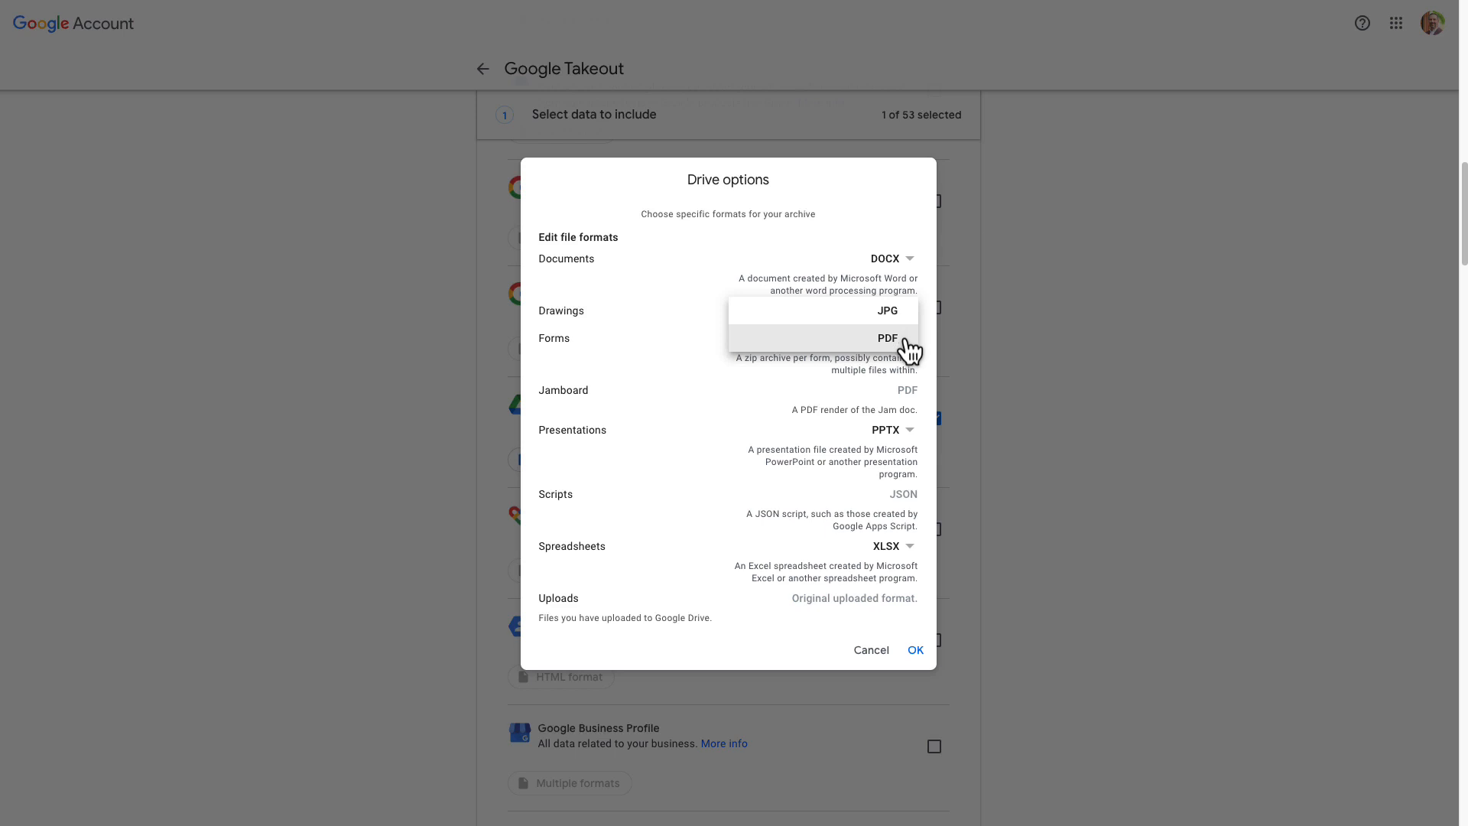
pyautogui.click(653, 369)
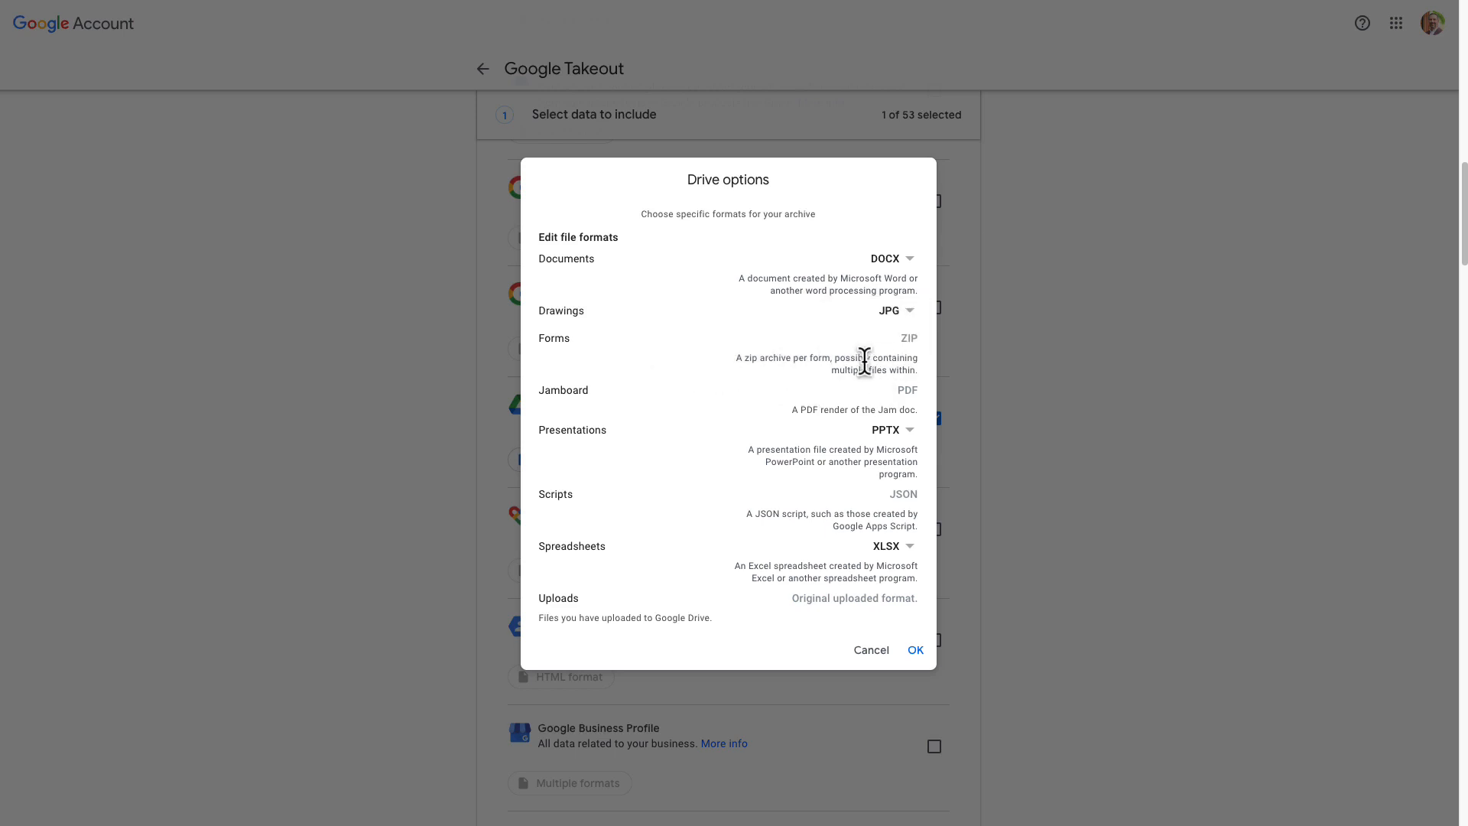
pyautogui.scroll(-1, 745, 372)
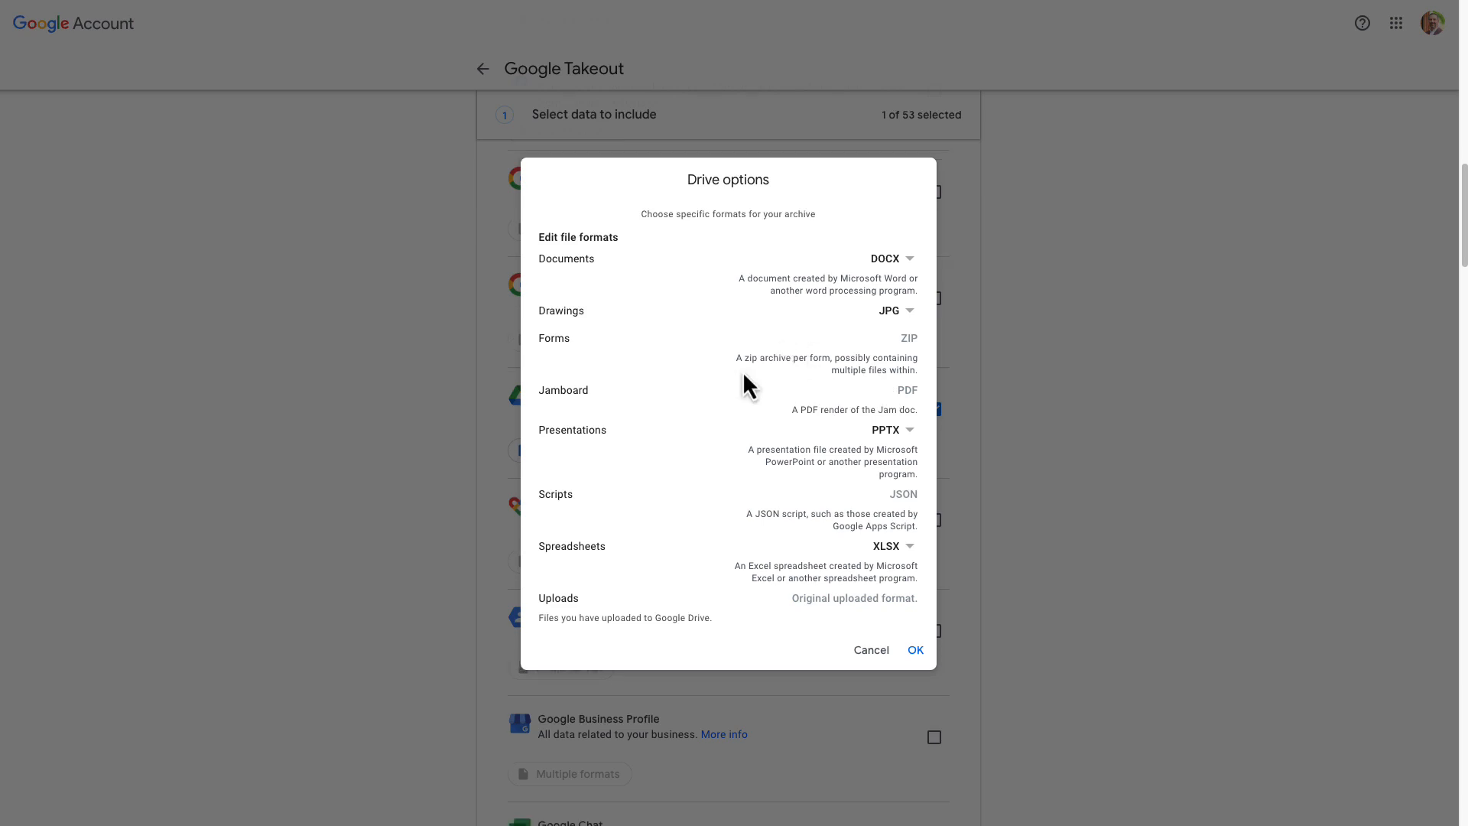
pyautogui.scroll(1, 744, 371)
pyautogui.scroll(1, 745, 372)
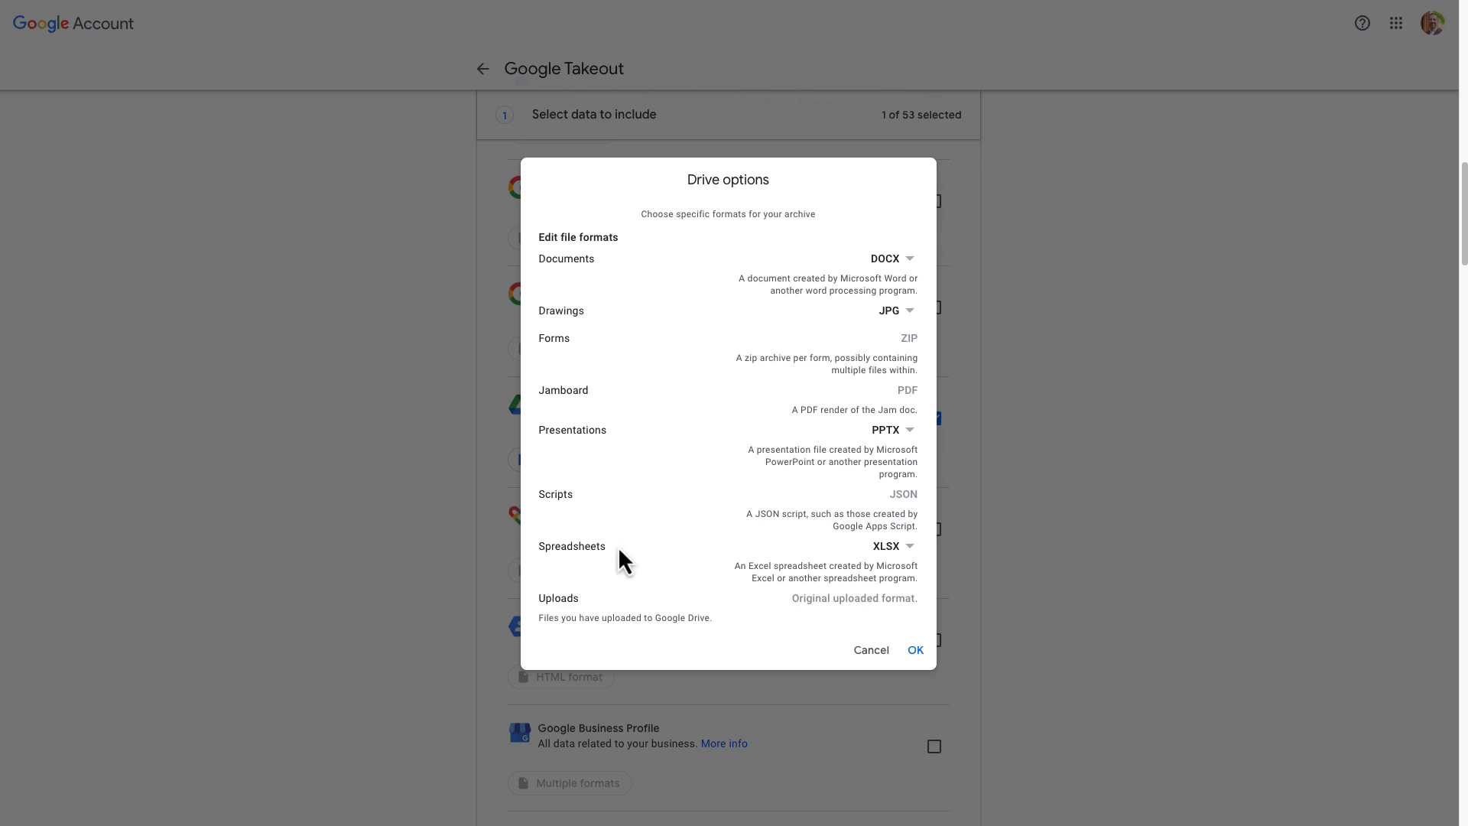
pyautogui.click(902, 557)
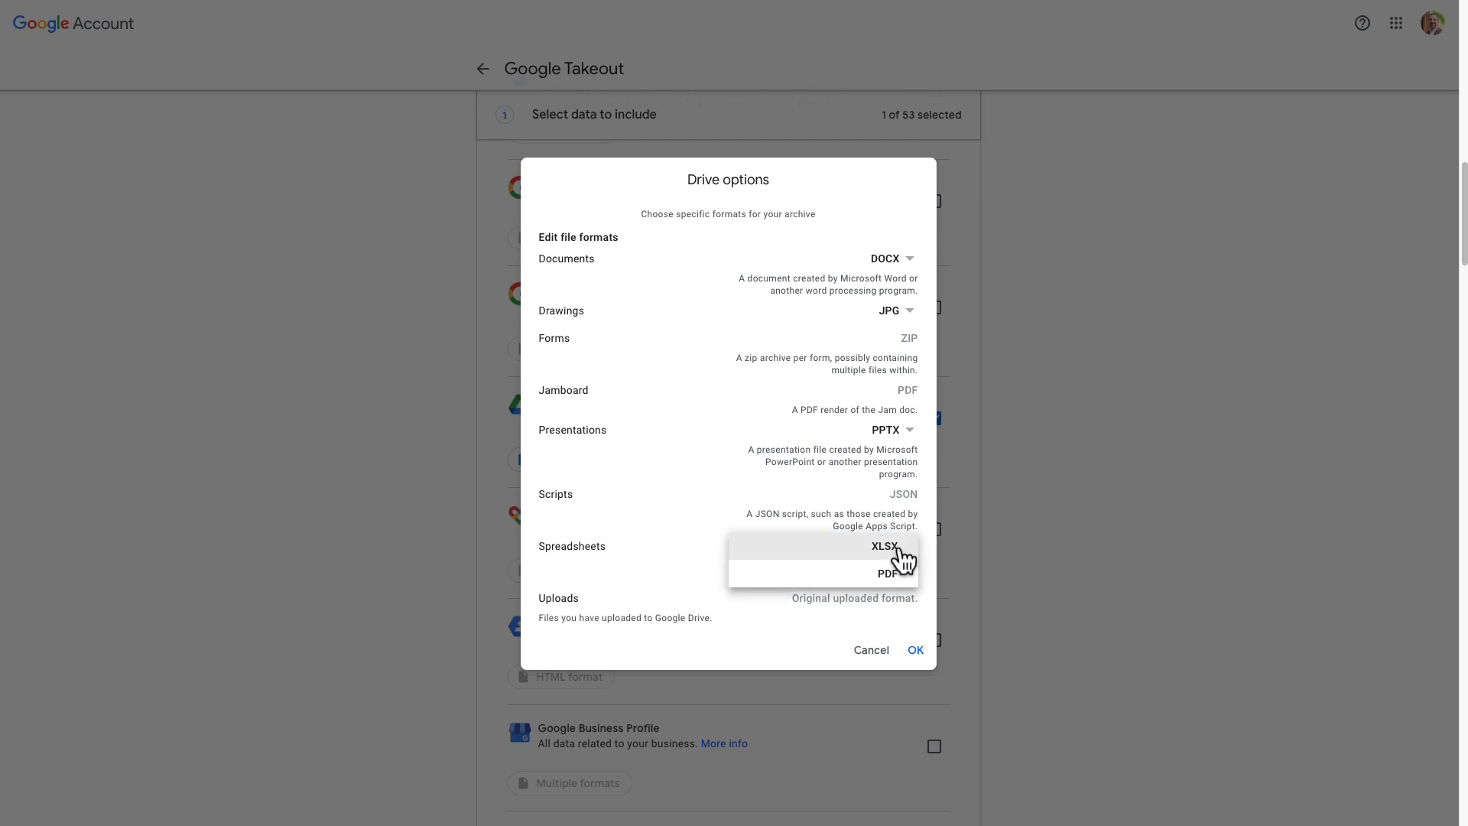
pyautogui.click(631, 543)
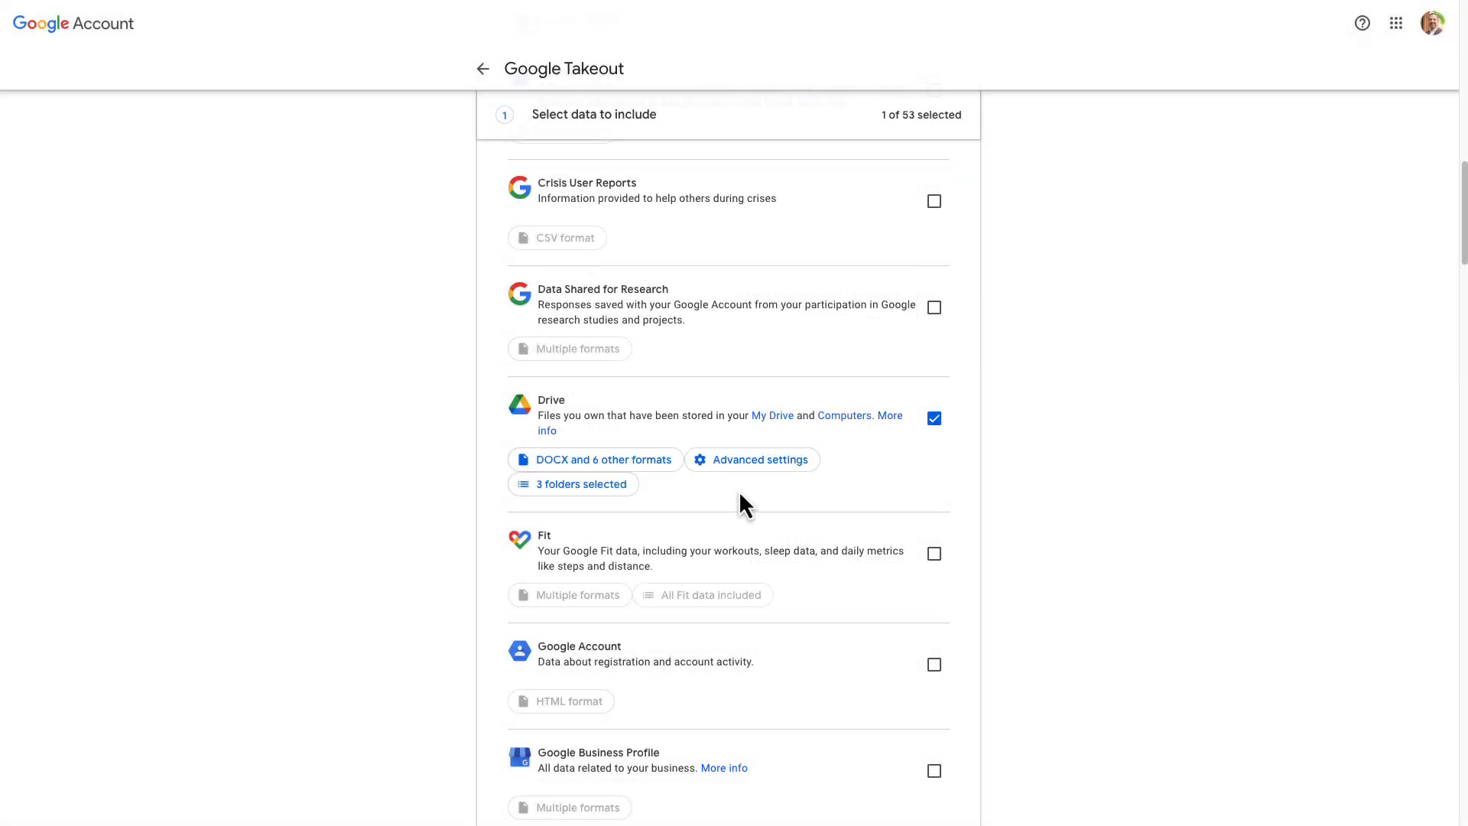
pyautogui.click(772, 472)
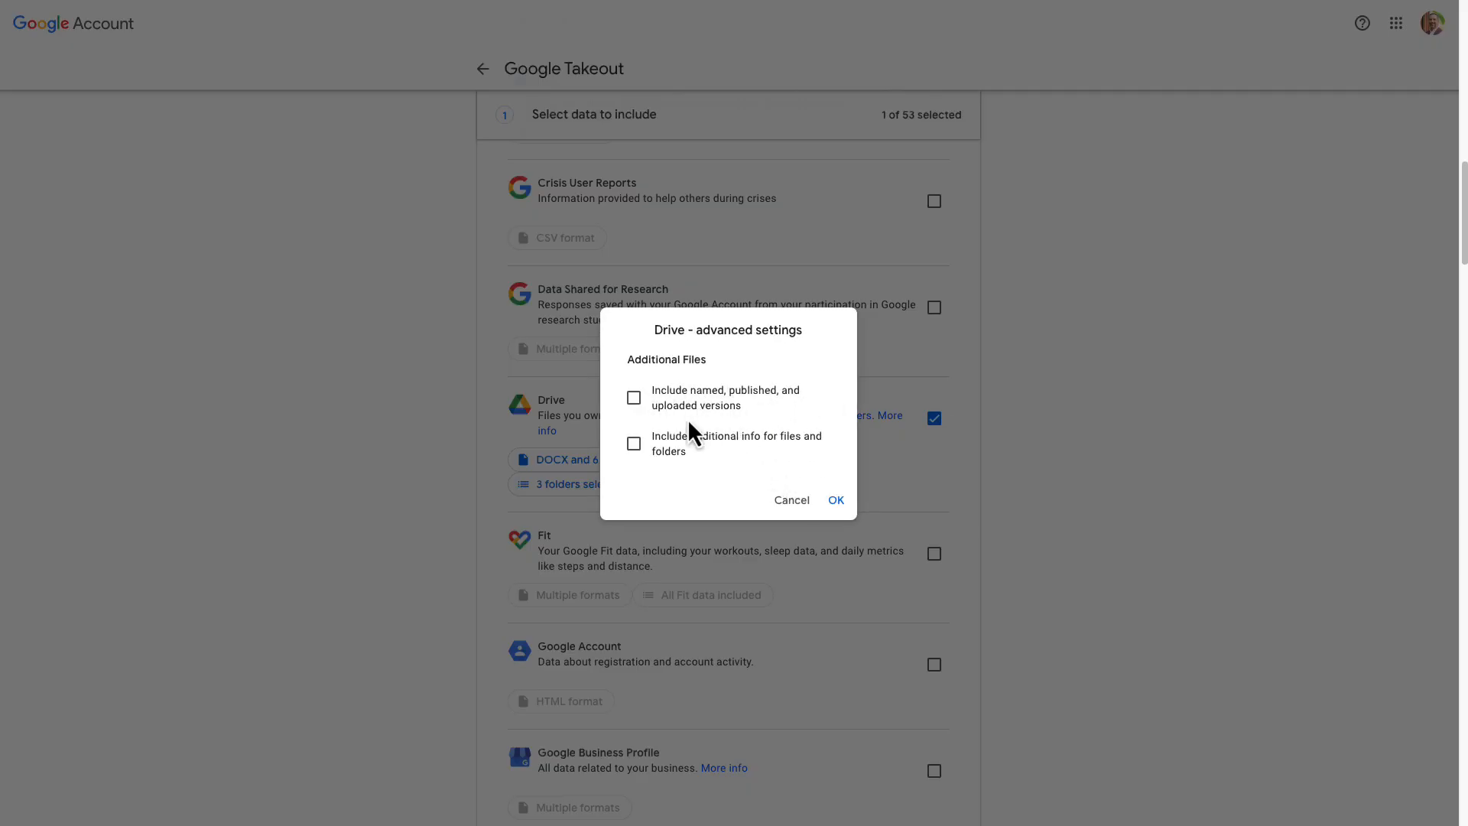
pyautogui.click(792, 501)
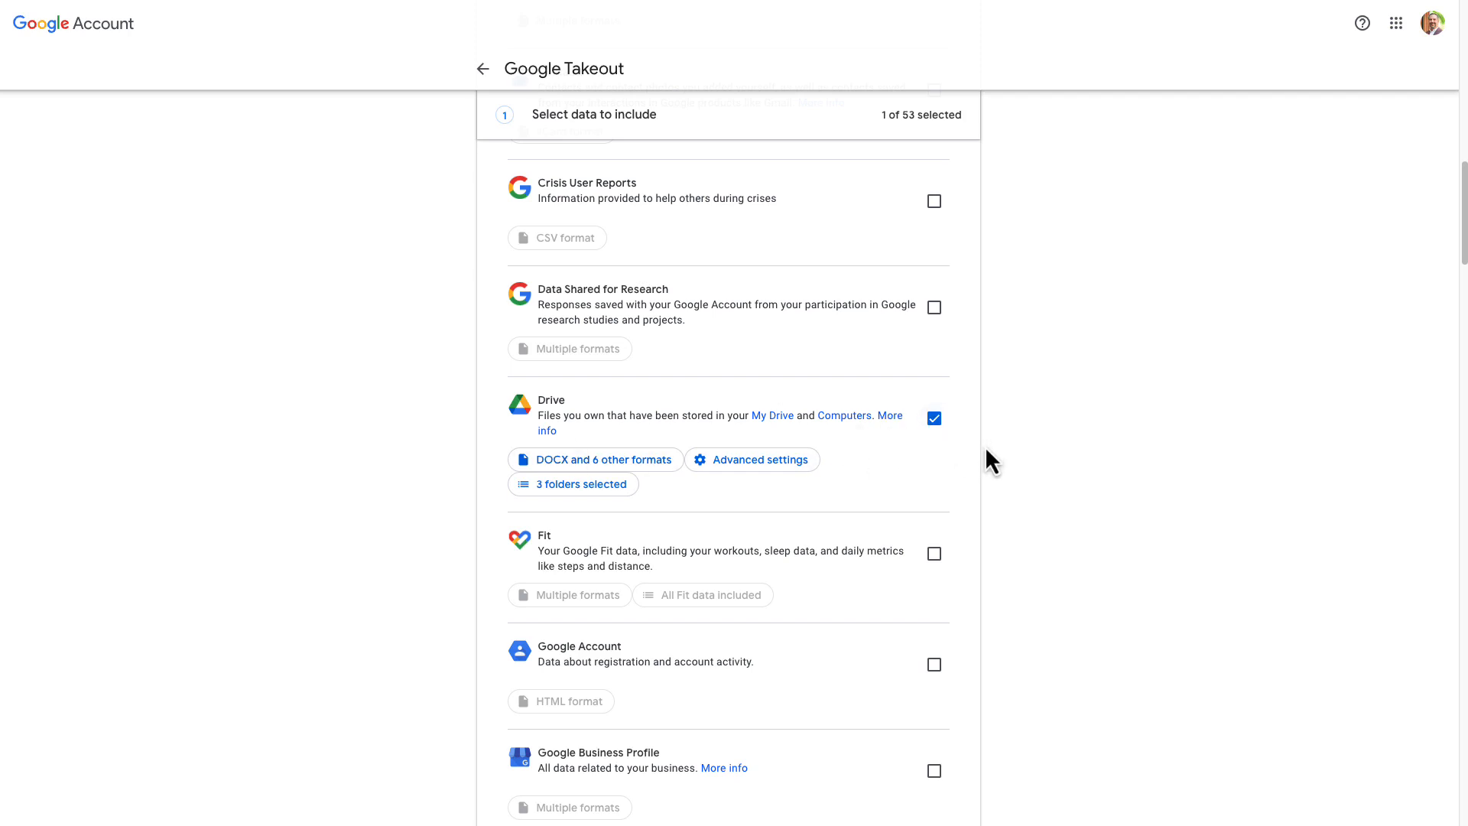
# - Create the export once as .zip files of up to 2 GB, with the download link sent via email
pyautogui.scroll(-20, 985, 447)
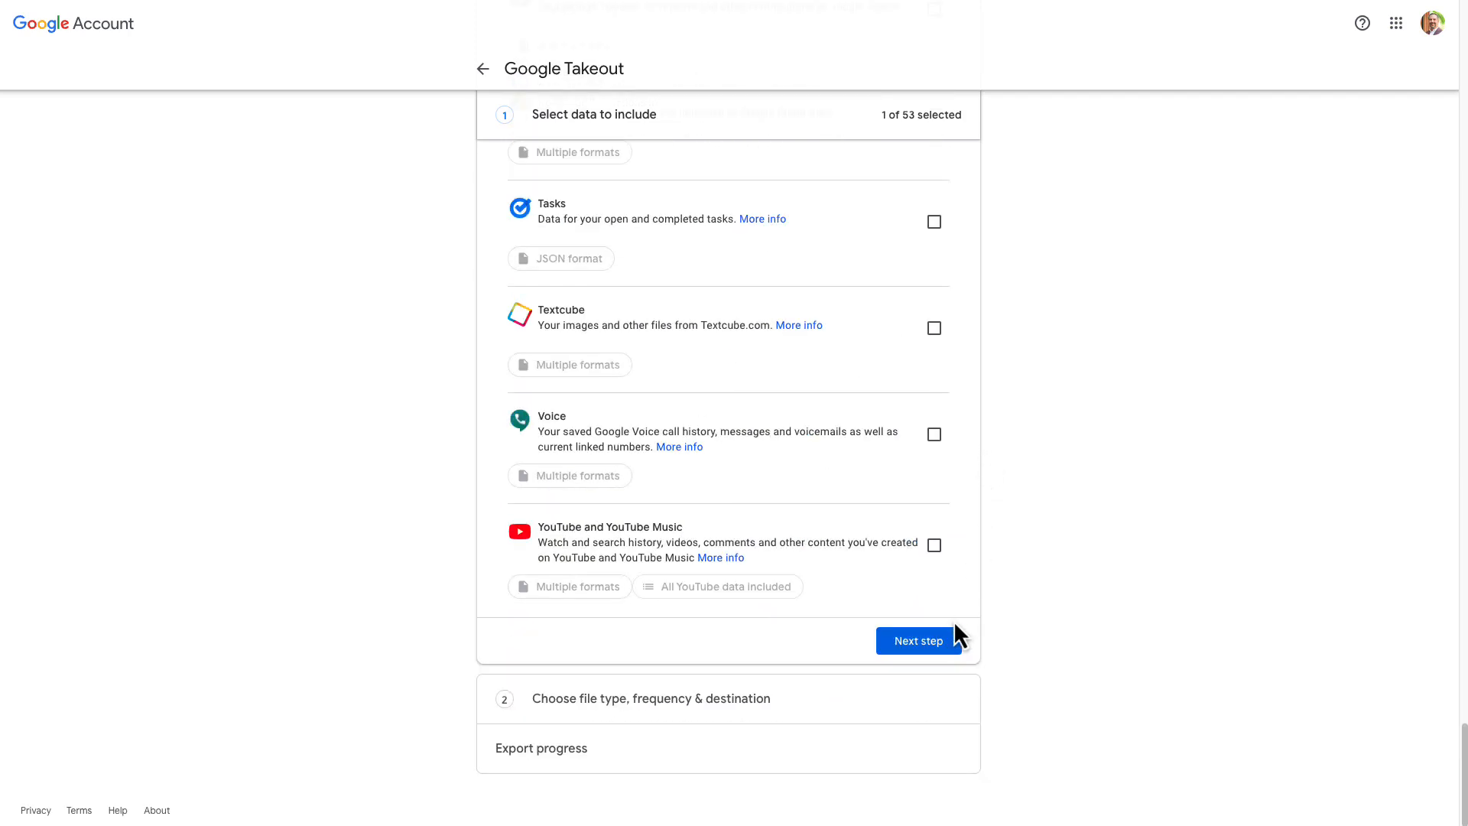
pyautogui.click(926, 646)
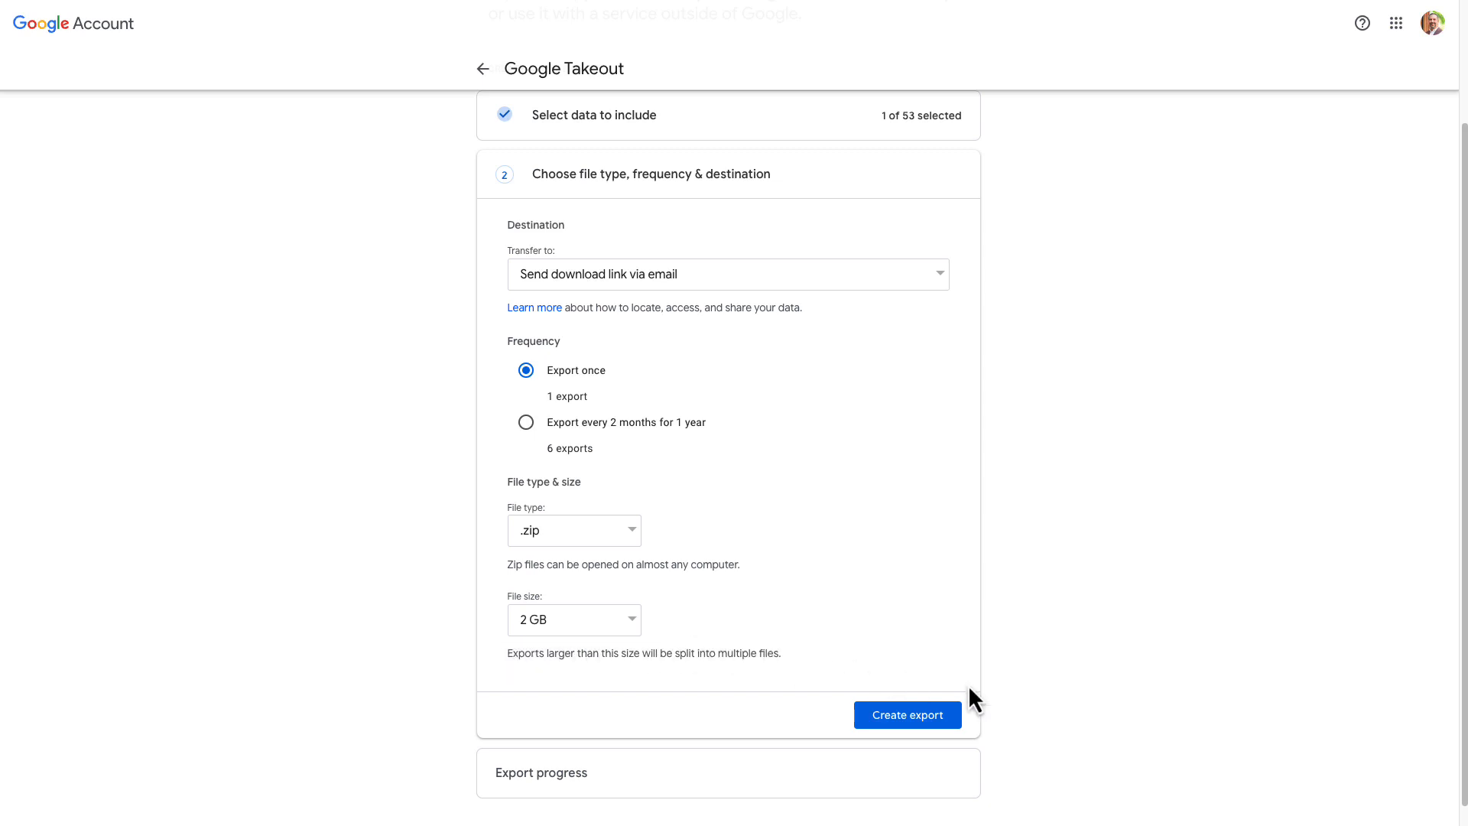
pyautogui.click(939, 723)
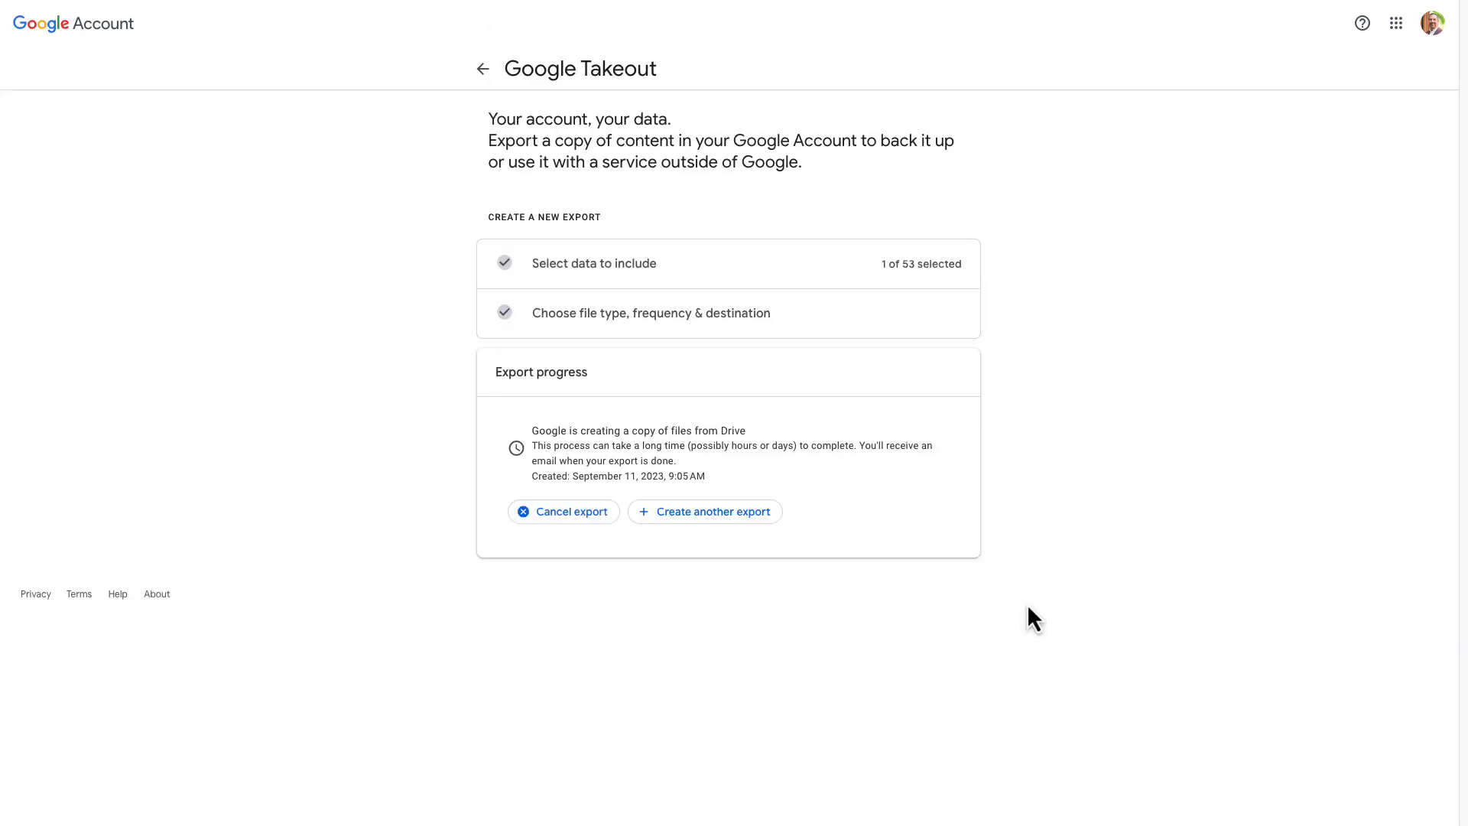